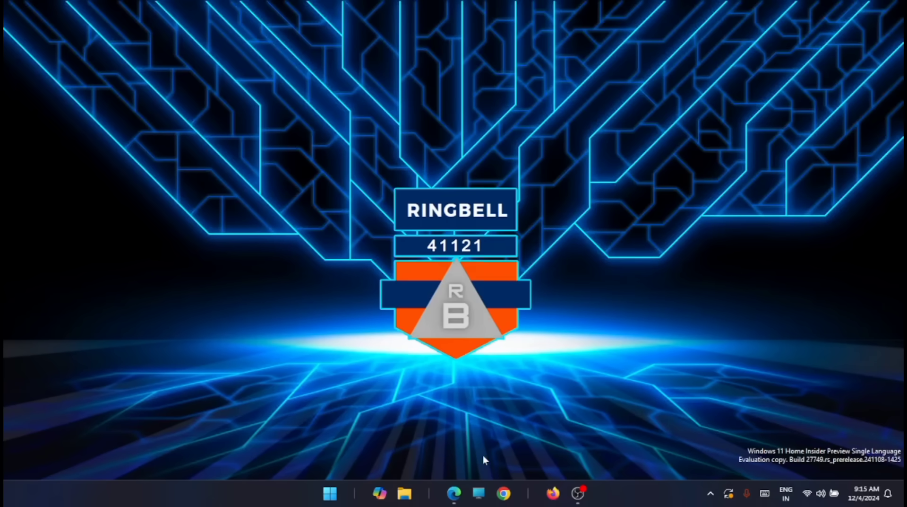
# Step: Copy the iwr download command from The Ultimate Windows Utility page in the open Edge browser and minimise the browser
pyautogui.click(453, 493)
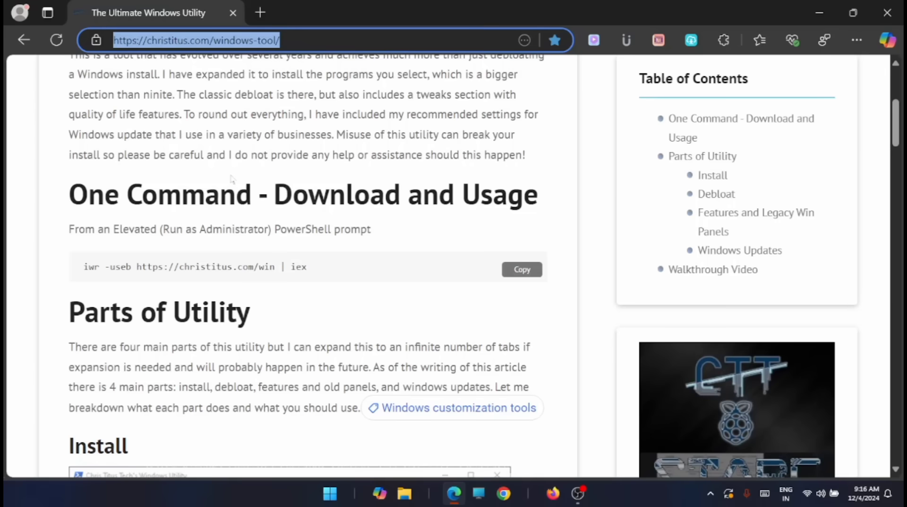
pyautogui.scroll(2, 232, 178)
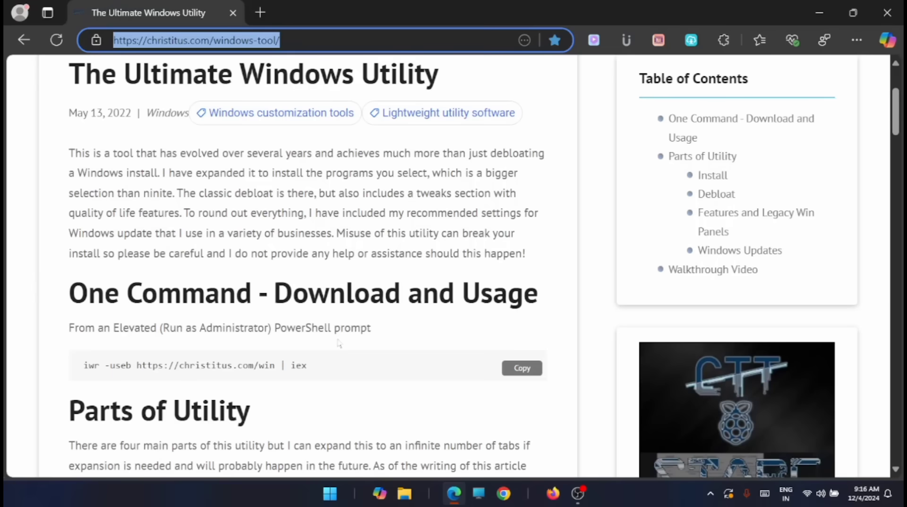
pyautogui.moveTo(81, 365); pyautogui.dragTo(316, 357)
pyautogui.click(522, 367)
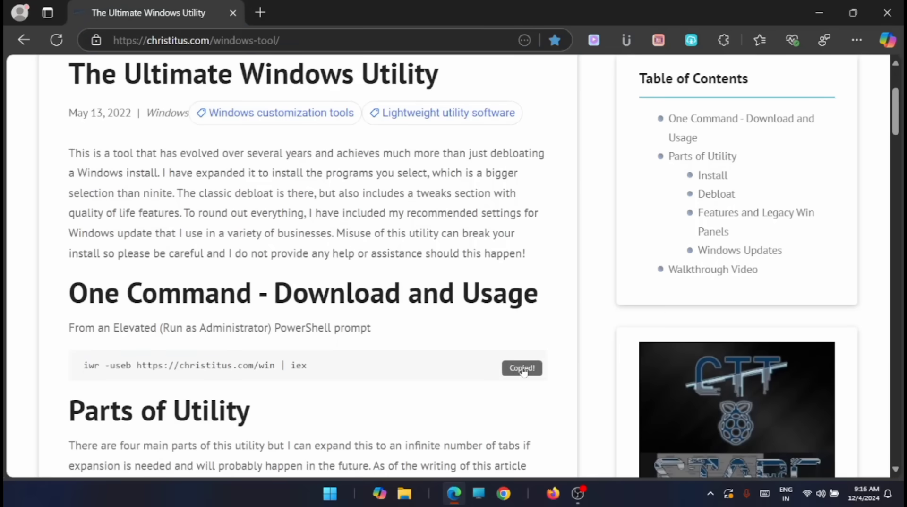
pyautogui.click(820, 13)
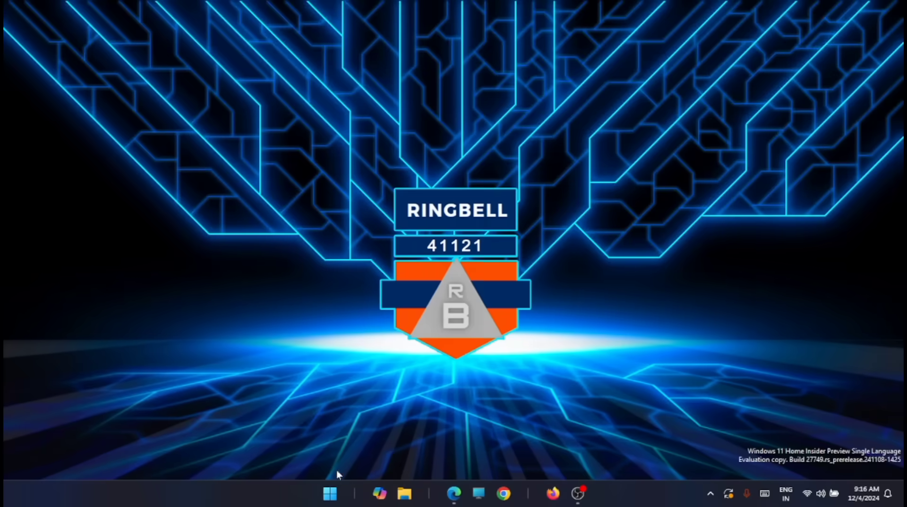
pyautogui.click(330, 494)
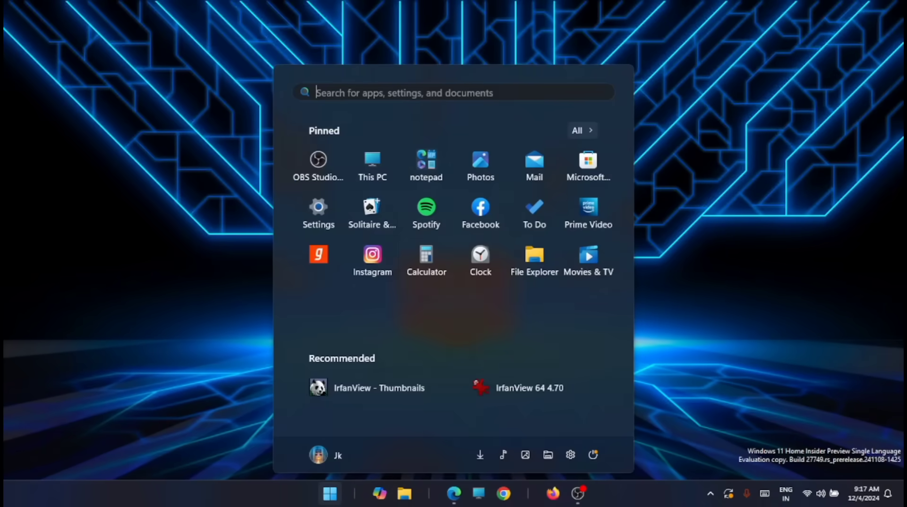
pyautogui.click(370, 94)
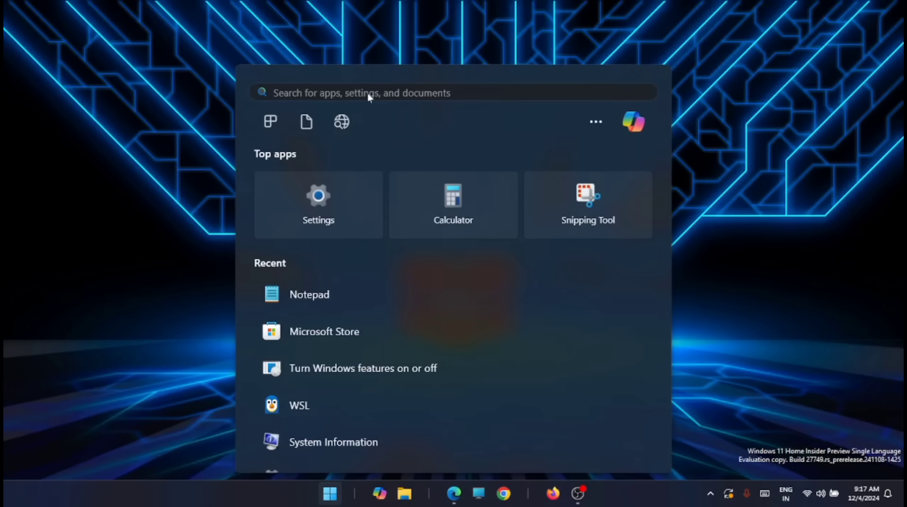
pyautogui.write('po')
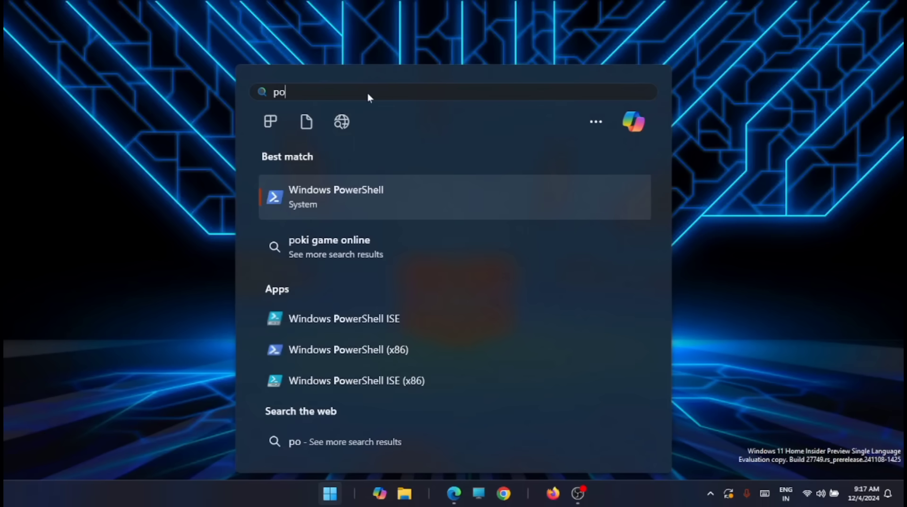
pyautogui.rightClick(395, 200)
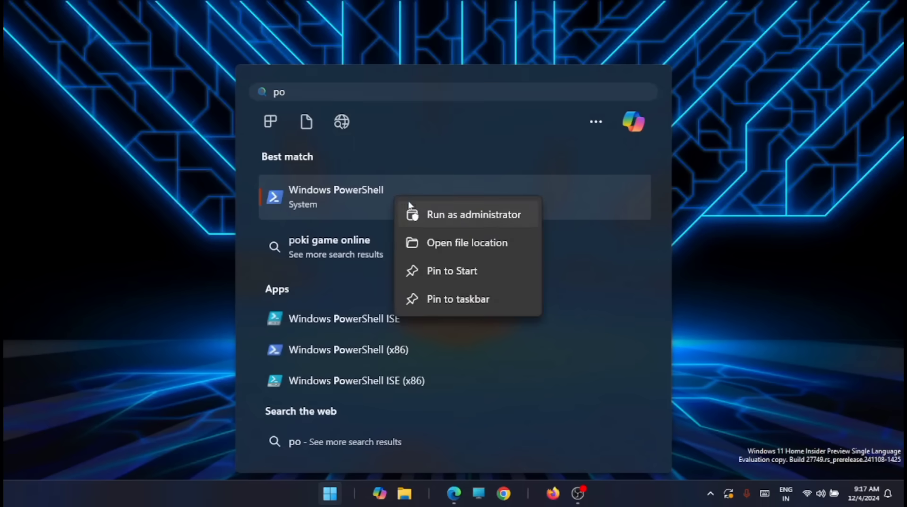
pyautogui.click(419, 215)
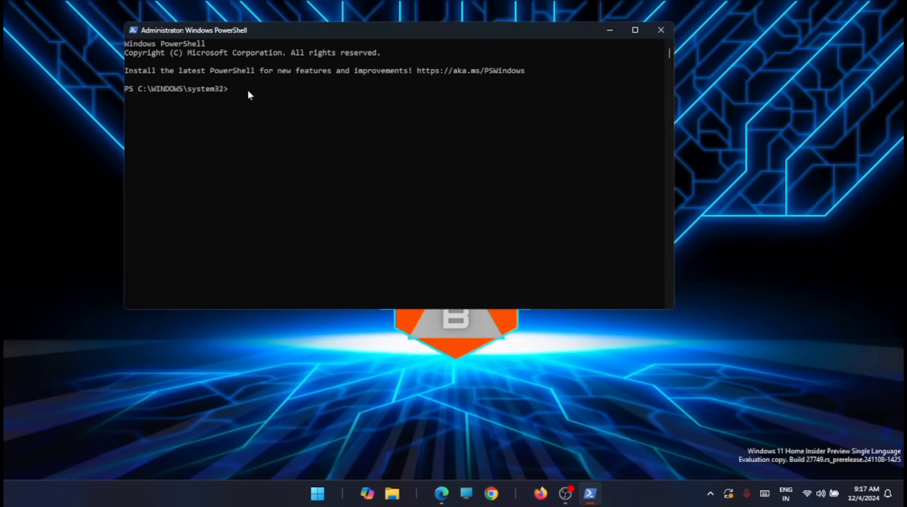
pyautogui.hotkey('ctrl', 'v')
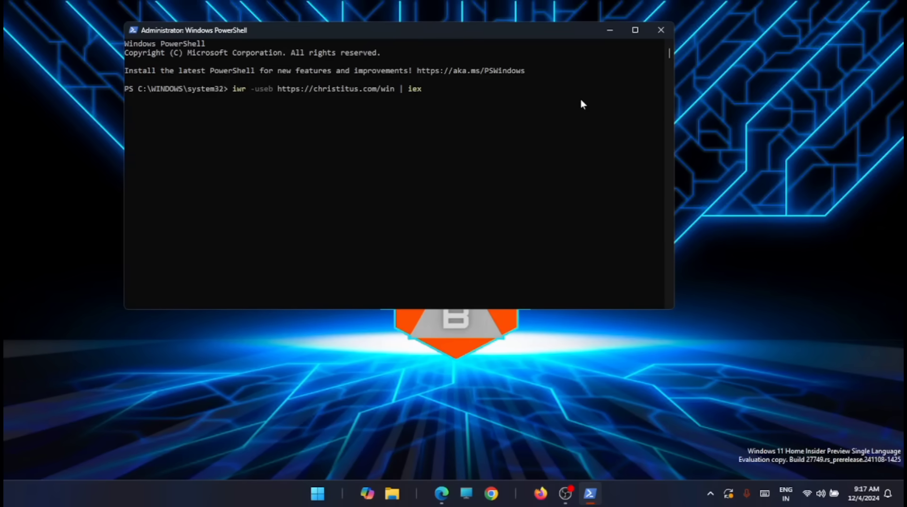
pyautogui.press('Return')
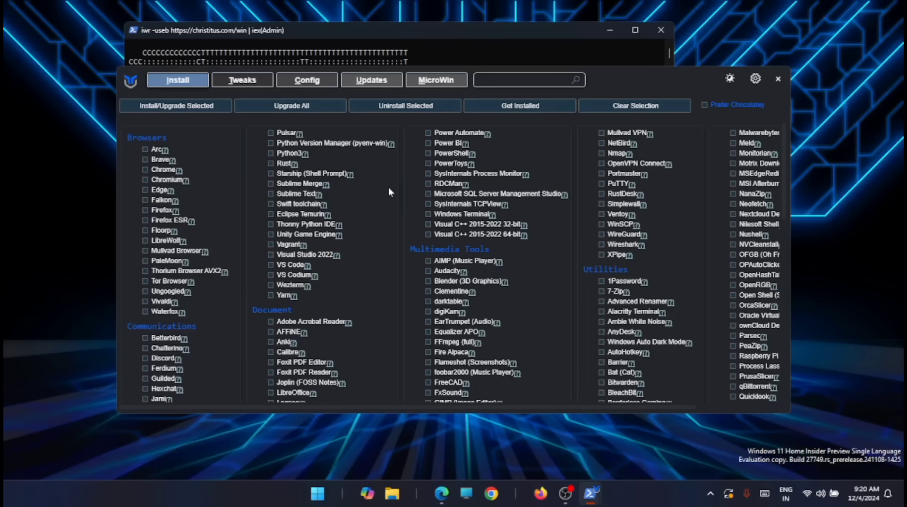
# Step: Look through the utility's full catalogue of installable applications, from browsers to utilities
pyautogui.scroll(-10, 573, 208)
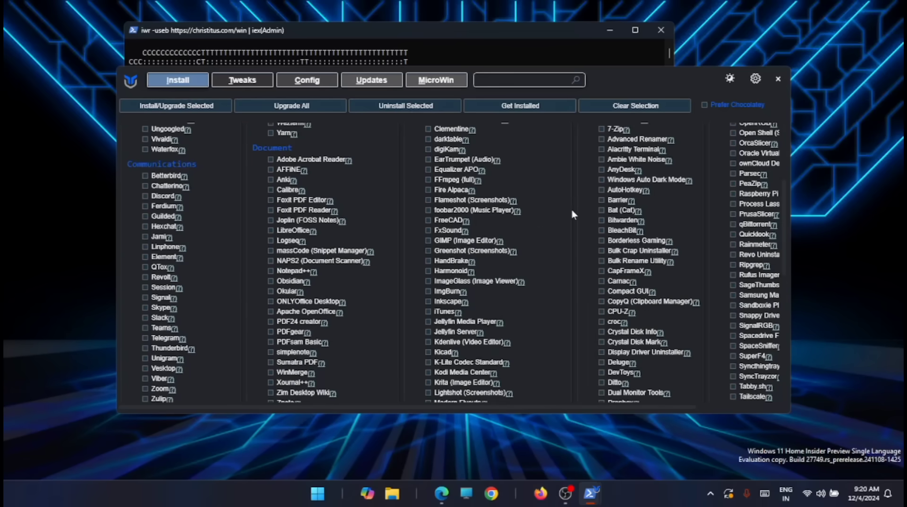
pyautogui.scroll(-4, 571, 217)
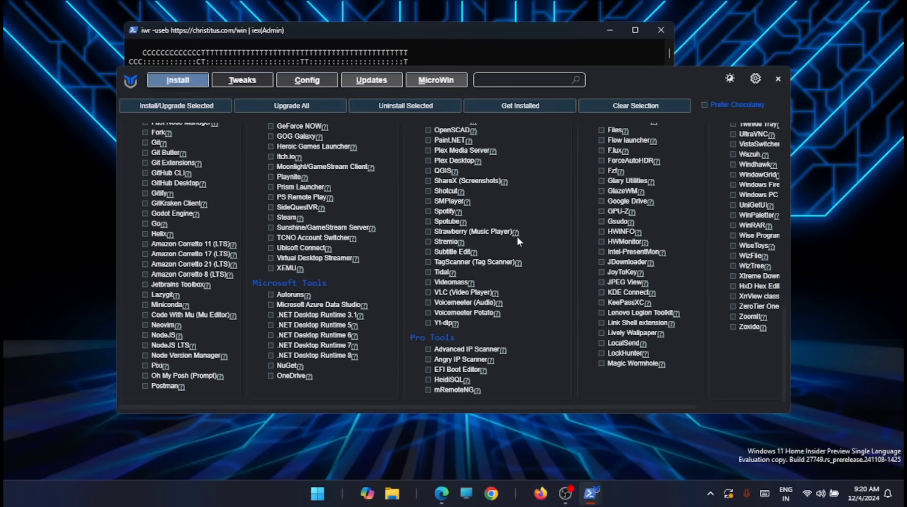
pyautogui.scroll(14, 517, 227)
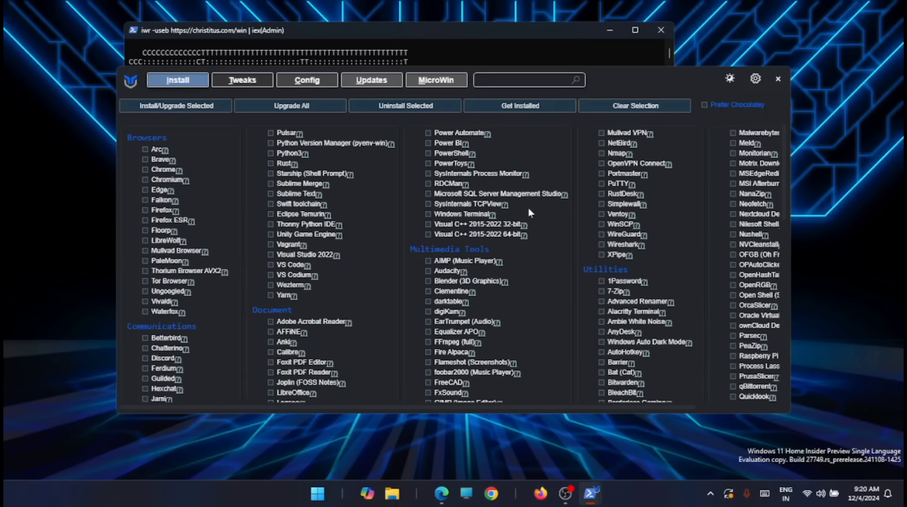
pyautogui.scroll(-15, 527, 205)
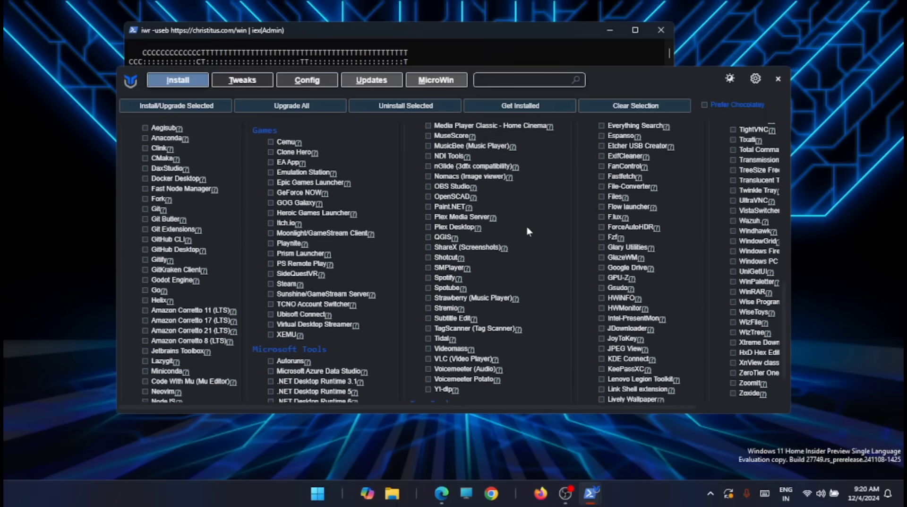
pyautogui.scroll(15, 245, 134)
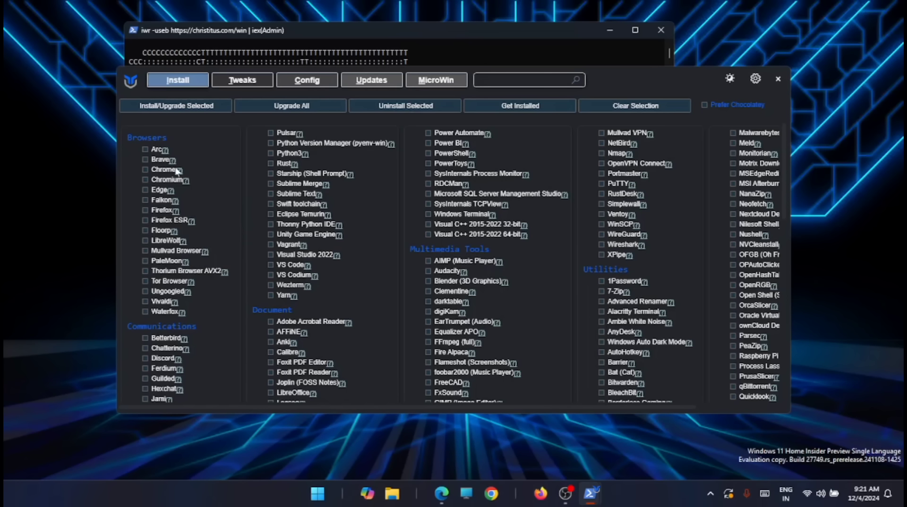
# Step: Select the browsers Arc, Chrome, Falkon, Firefox and Floorp for installation
pyautogui.moveTo(179, 175)
pyautogui.click(146, 149)
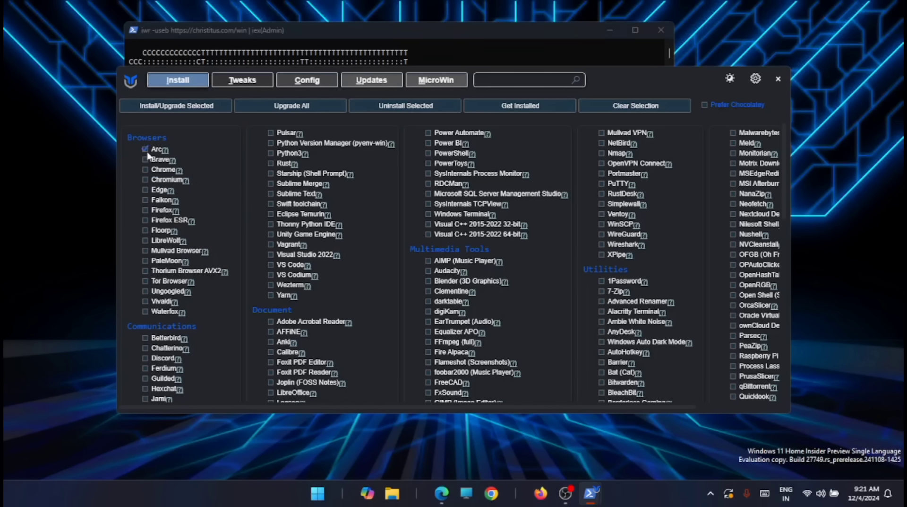
pyautogui.click(146, 169)
pyautogui.click(145, 200)
pyautogui.click(145, 210)
pyautogui.click(145, 230)
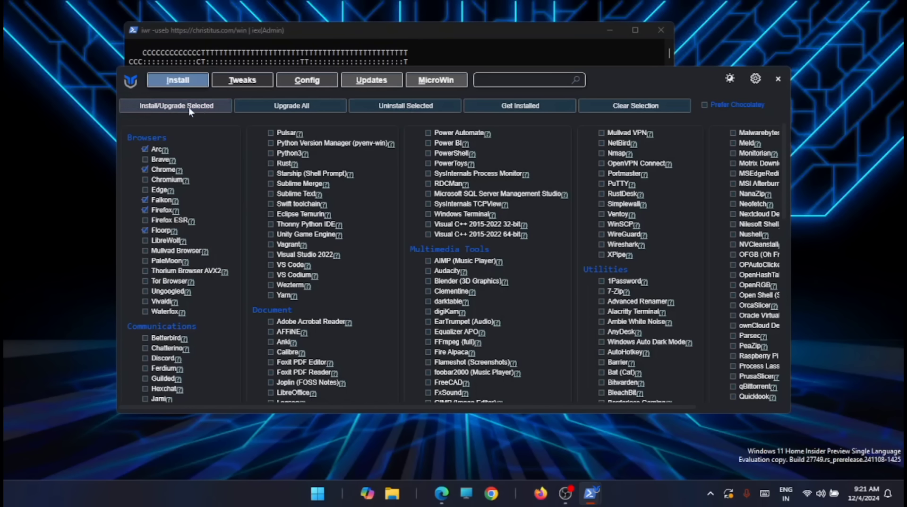
# Step: Select Telegram under Communications and start its installation
pyautogui.scroll(-6, 147, 364)
pyautogui.click(146, 365)
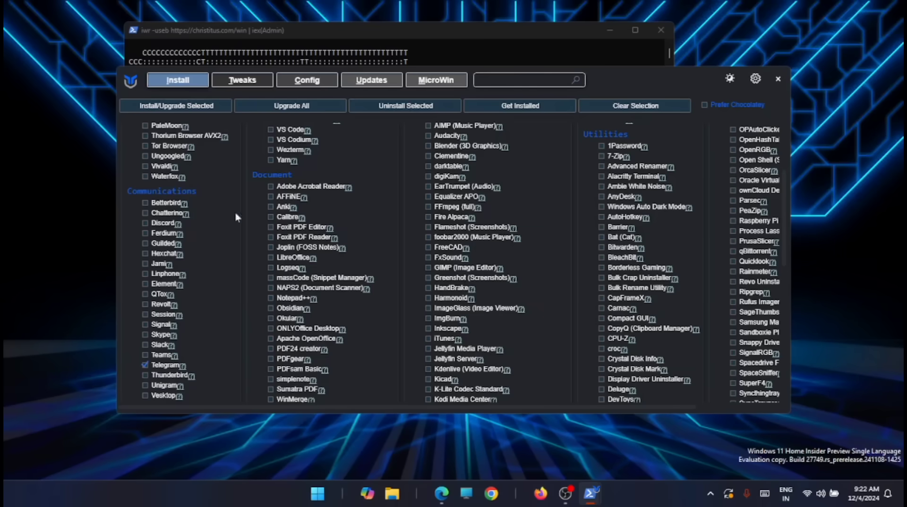
pyautogui.click(196, 107)
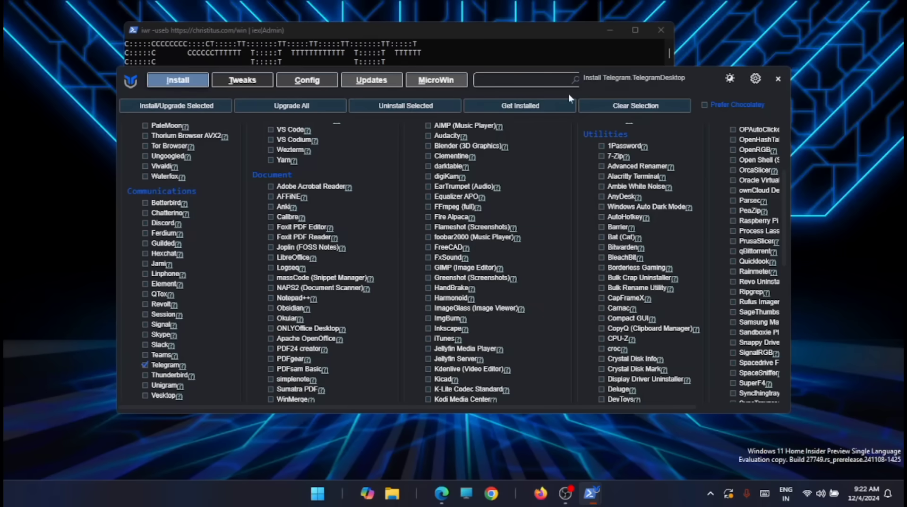
# Step: Rearrange the windows to check the Telegram installation output in PowerShell, and bring the utility window back over it
pyautogui.moveTo(693, 82); pyautogui.dragTo(695, 325)
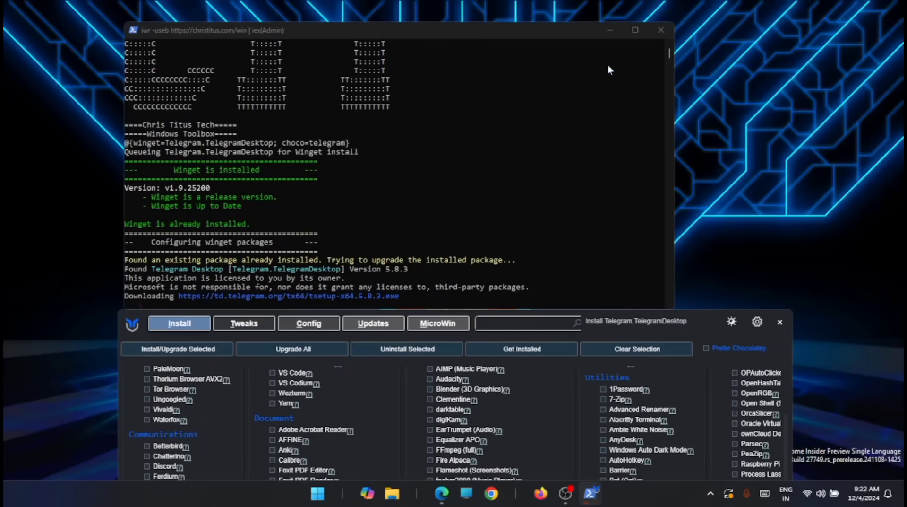
pyautogui.moveTo(534, 30); pyautogui.dragTo(576, 16)
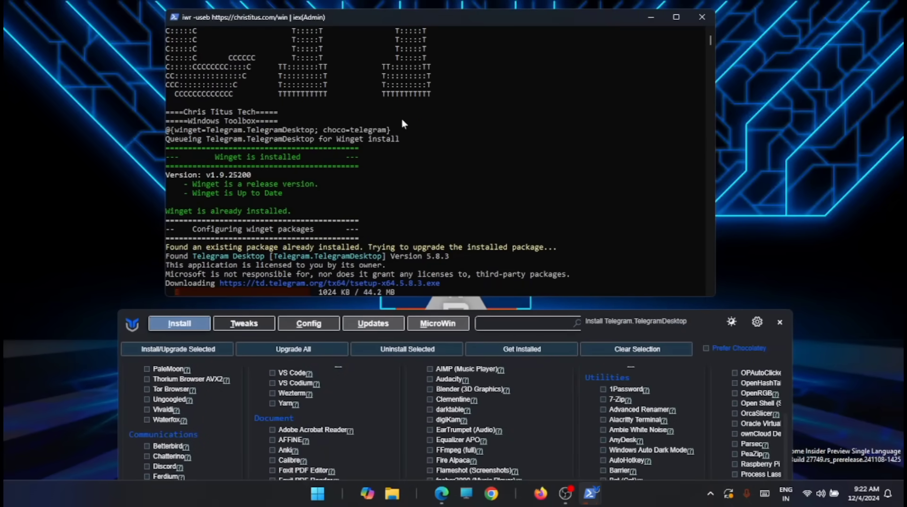
pyautogui.scroll(-3, 506, 133)
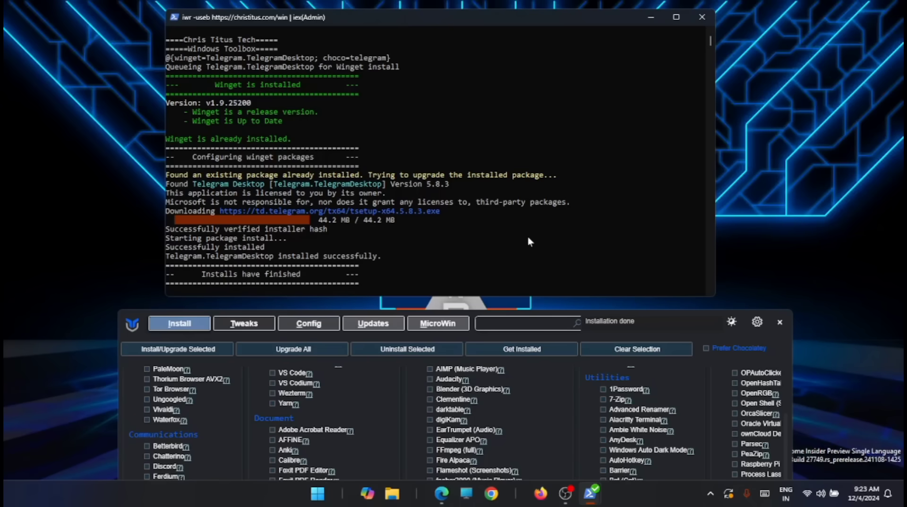
pyautogui.moveTo(651, 320); pyautogui.dragTo(649, 57)
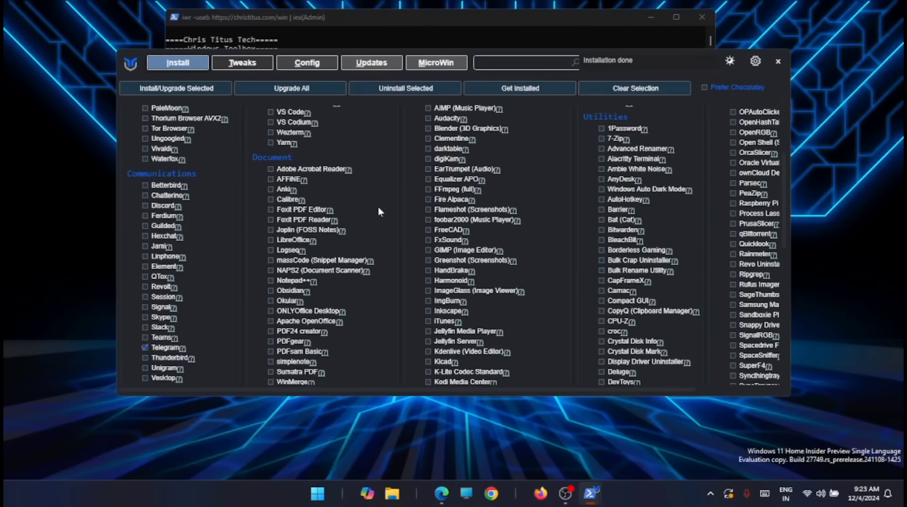
# Step: Review the available application categories once more, down to Microsoft Tools and Pro Tools
pyautogui.scroll(3, 333, 220)
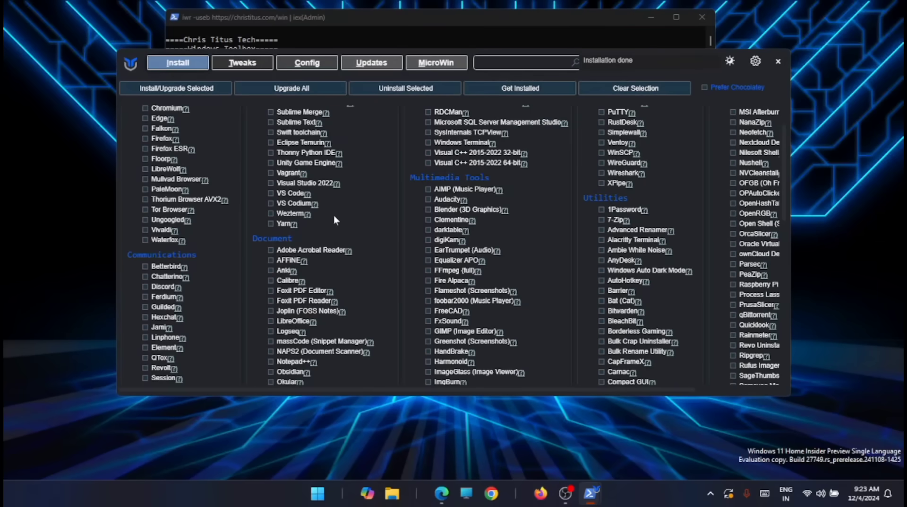
pyautogui.scroll(2, 416, 211)
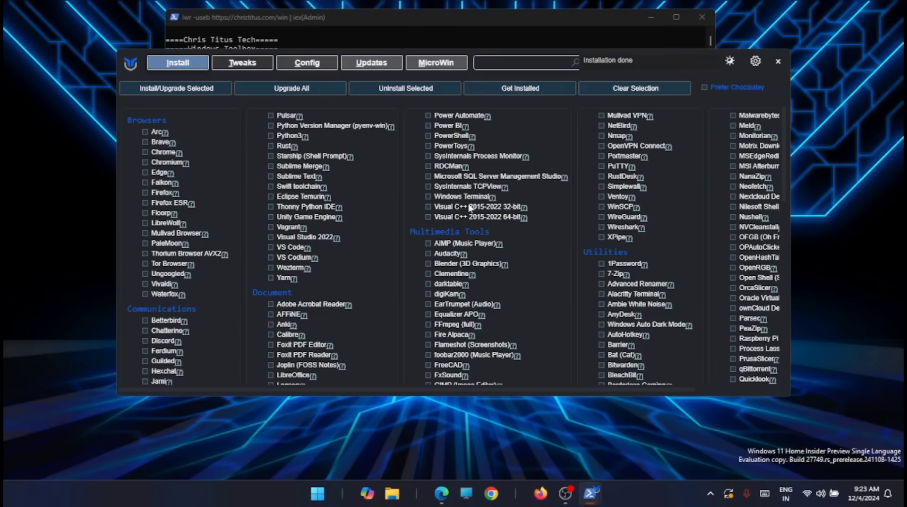
pyautogui.scroll(-3, 470, 207)
pyautogui.scroll(-15, 467, 209)
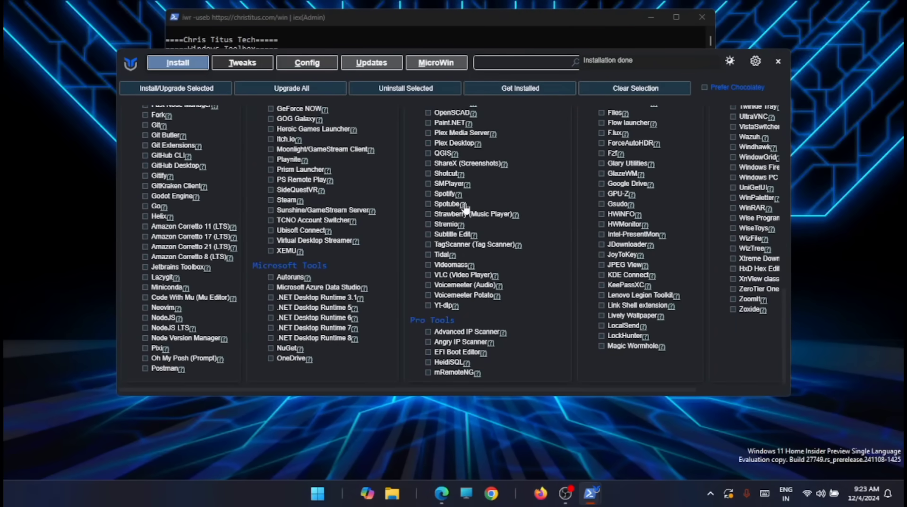
# Step: Examine the available Windows tweaks, including essential and advanced tweaks, customization preferences and performance plans
pyautogui.click(239, 63)
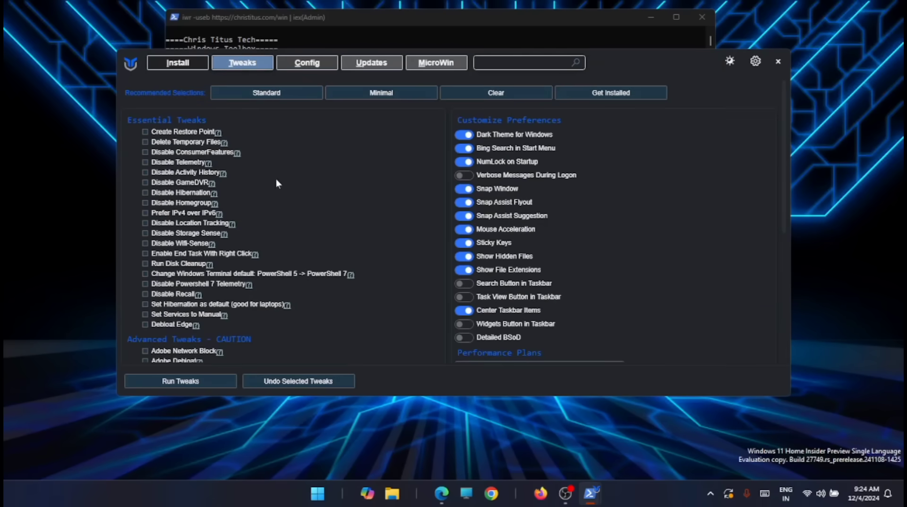
pyautogui.scroll(-3, 220, 162)
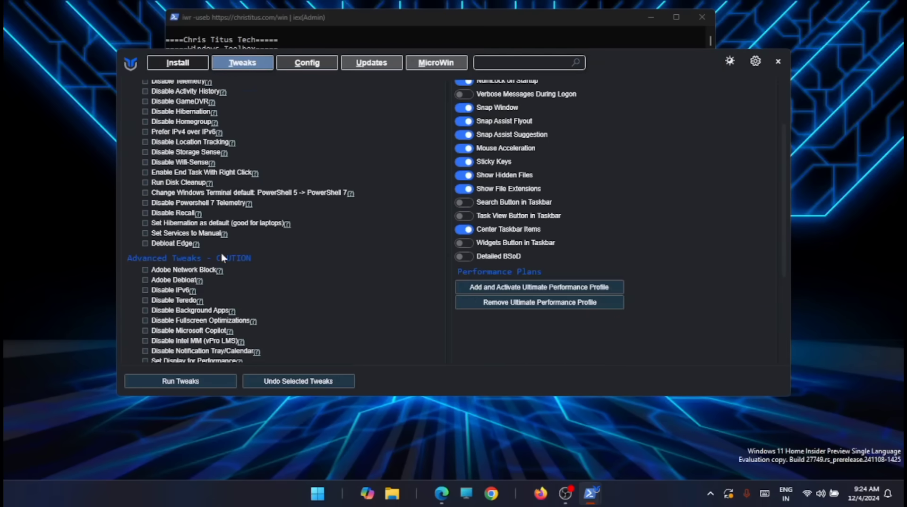
pyautogui.scroll(3, 348, 245)
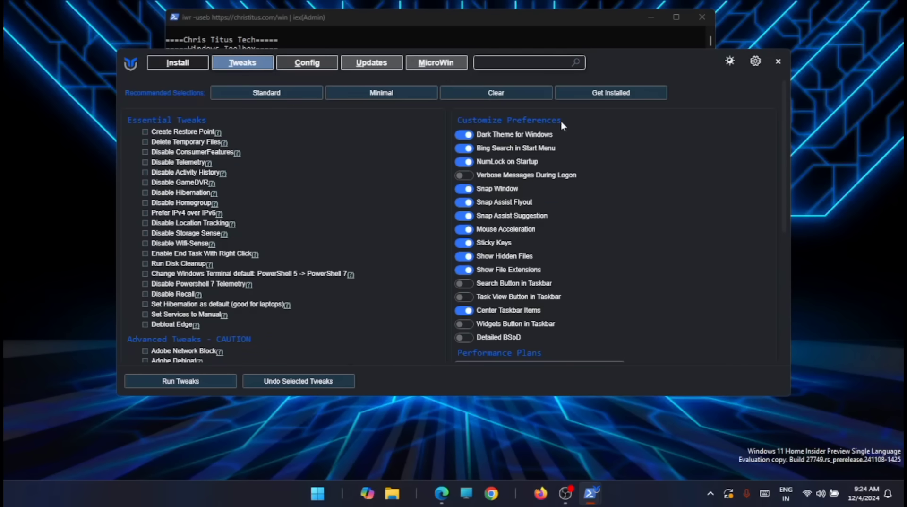
pyautogui.scroll(-3, 444, 196)
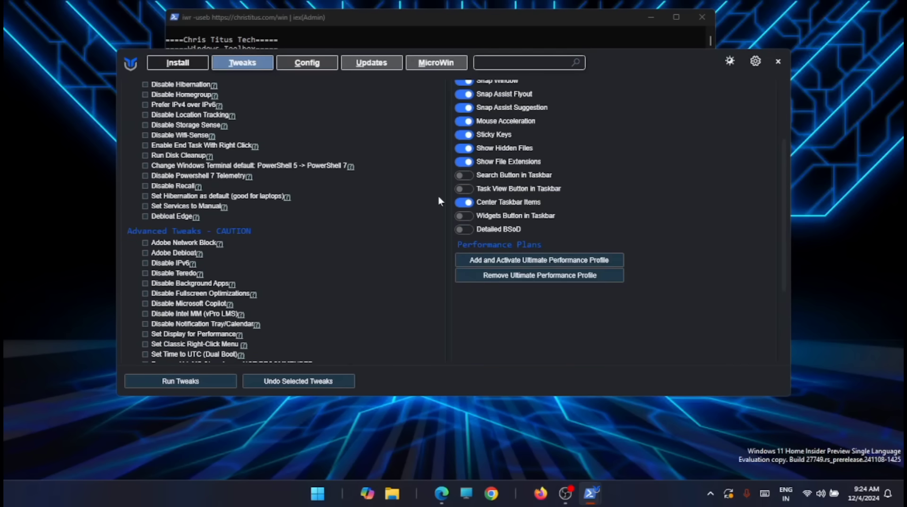
pyautogui.scroll(3, 438, 197)
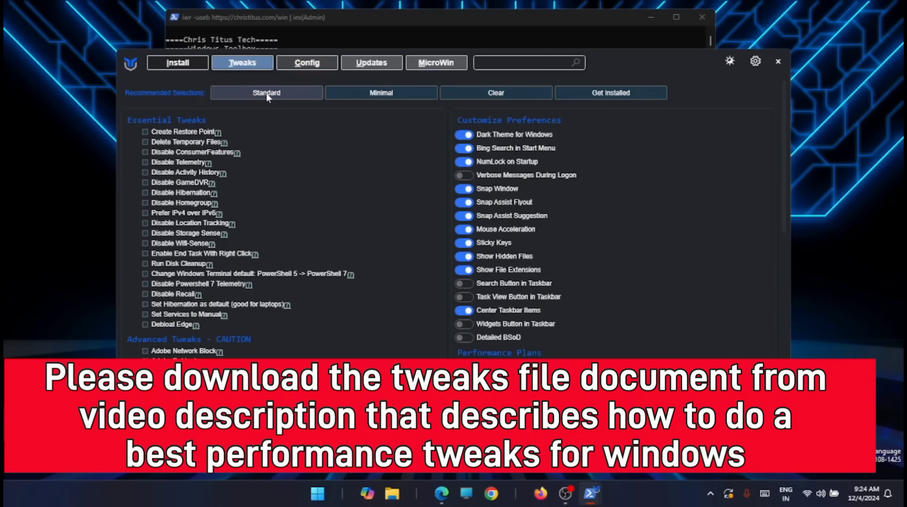
# Step: Try the Standard and Minimal recommended tweak selections, and clear the selected tweaks
pyautogui.click(267, 96)
pyautogui.click(381, 92)
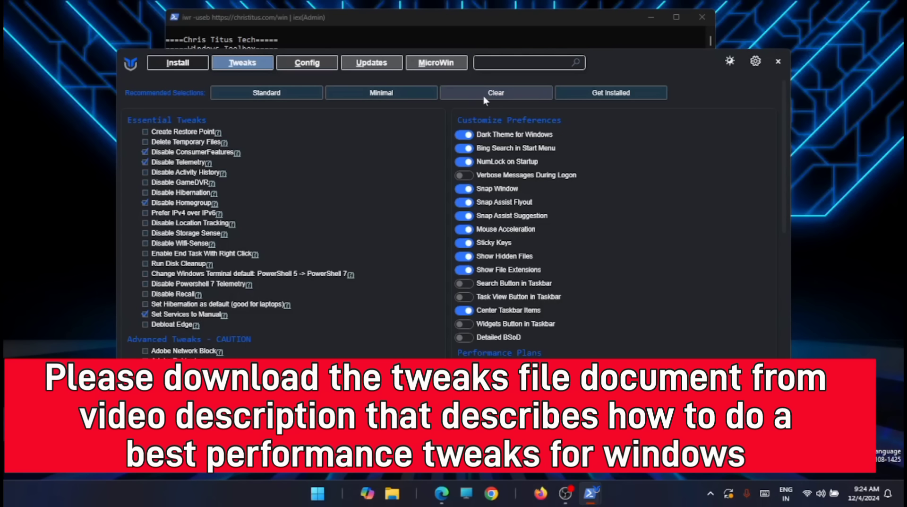
pyautogui.click(483, 95)
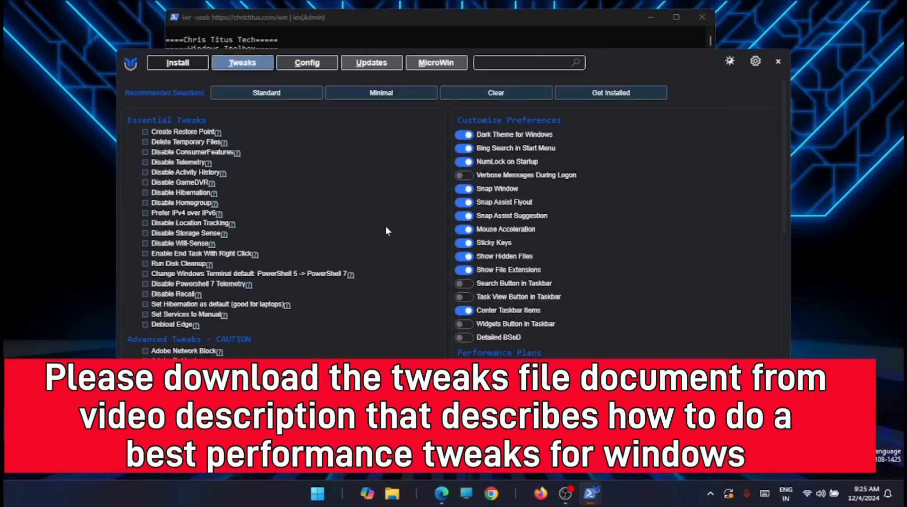
pyautogui.scroll(-5, 394, 217)
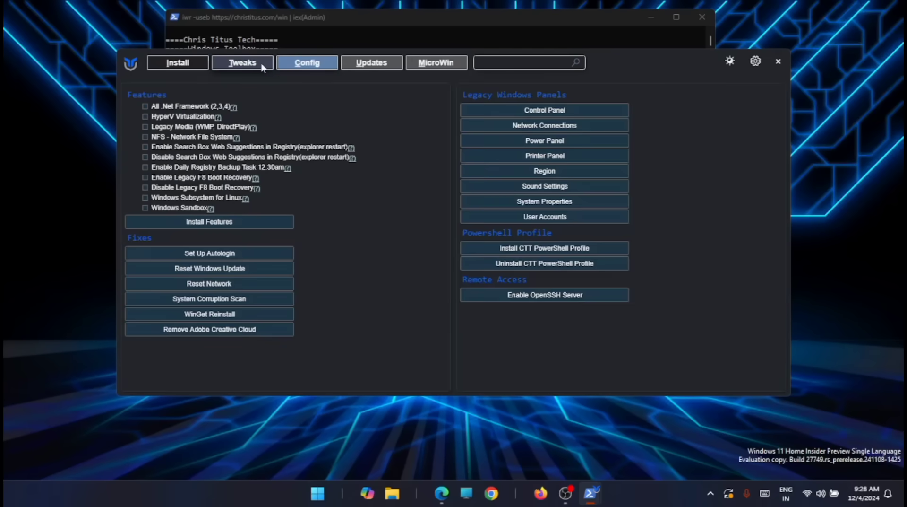
# Step: Try the legacy Control Panel, Network Connections and Power Panel shortcuts among the configuration options, closing the windows they open
pyautogui.click(259, 66)
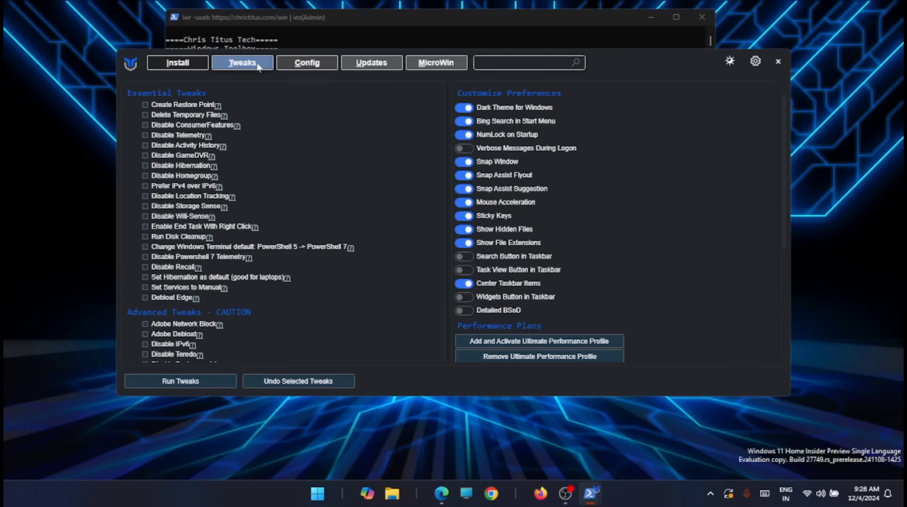
pyautogui.click(294, 66)
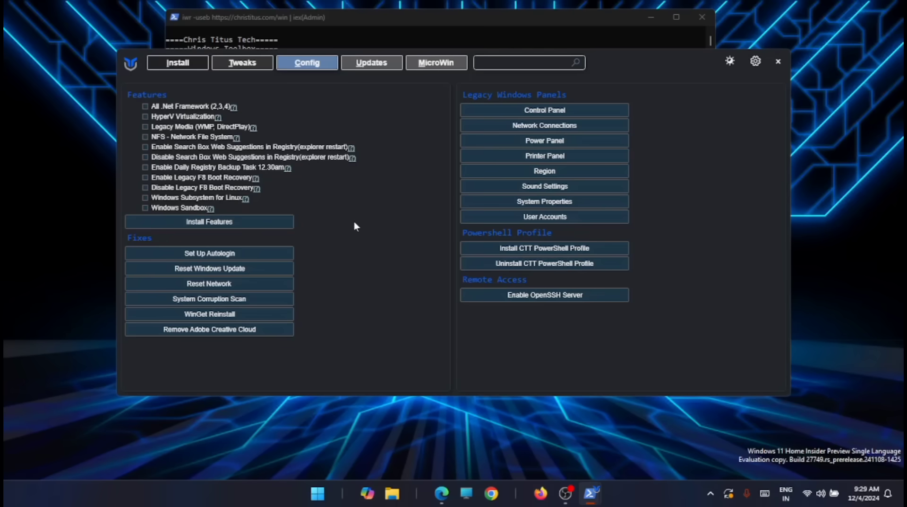
pyautogui.click(541, 112)
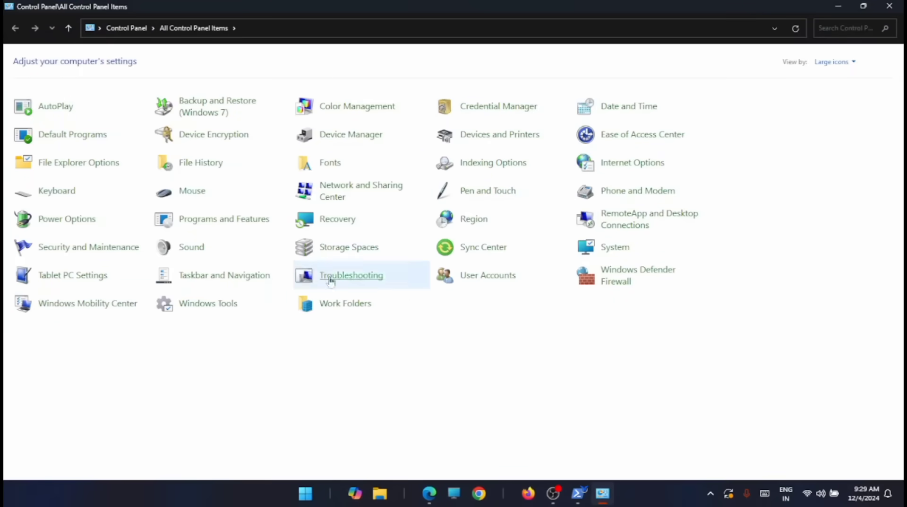
pyautogui.click(890, 6)
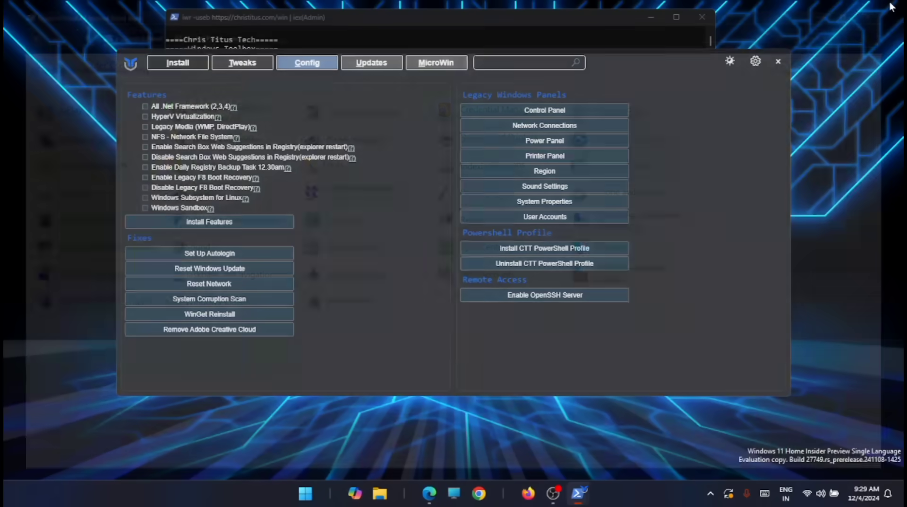
pyautogui.click(589, 129)
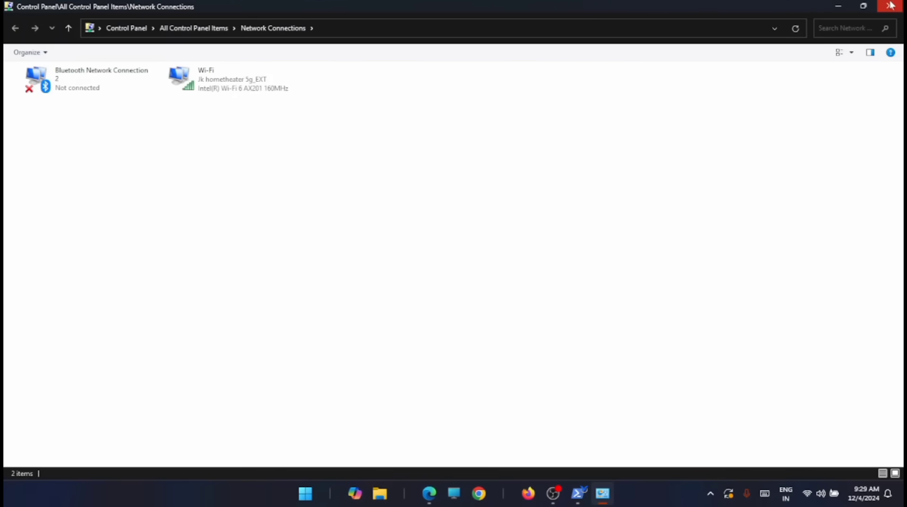
pyautogui.click(895, 6)
pyautogui.click(579, 141)
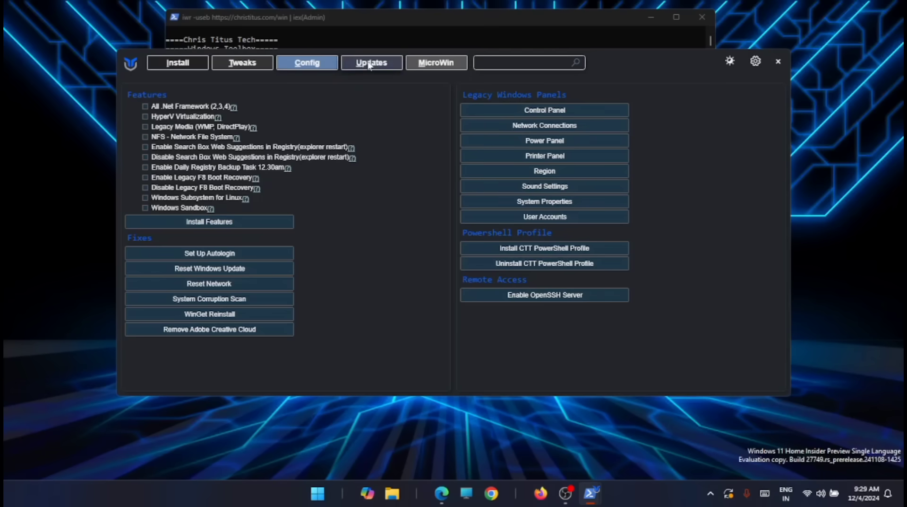
# Step: Review the Default, Security and Disable ALL Updates choices, and the MicroWin features and ISO instructions
pyautogui.click(372, 62)
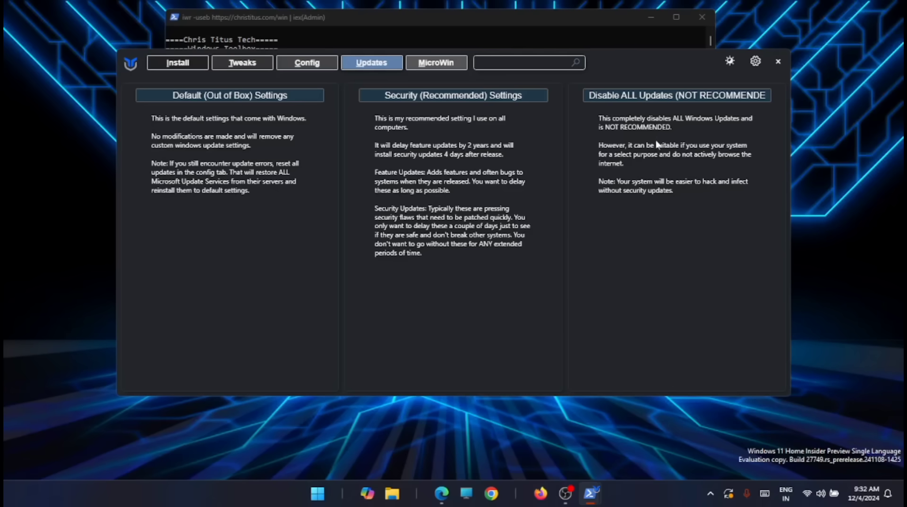
pyautogui.click(440, 64)
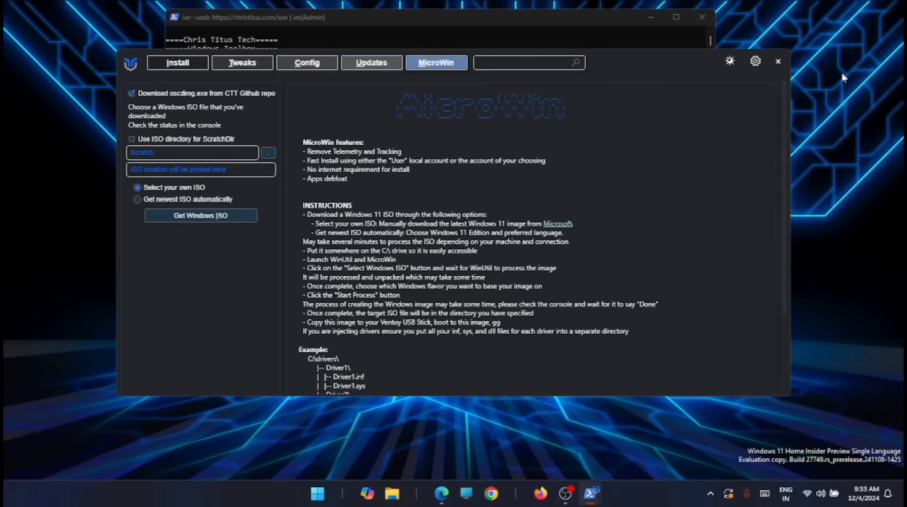
# Step: Close the Windows utility and end the PowerShell session with the exit command
pyautogui.click(778, 61)
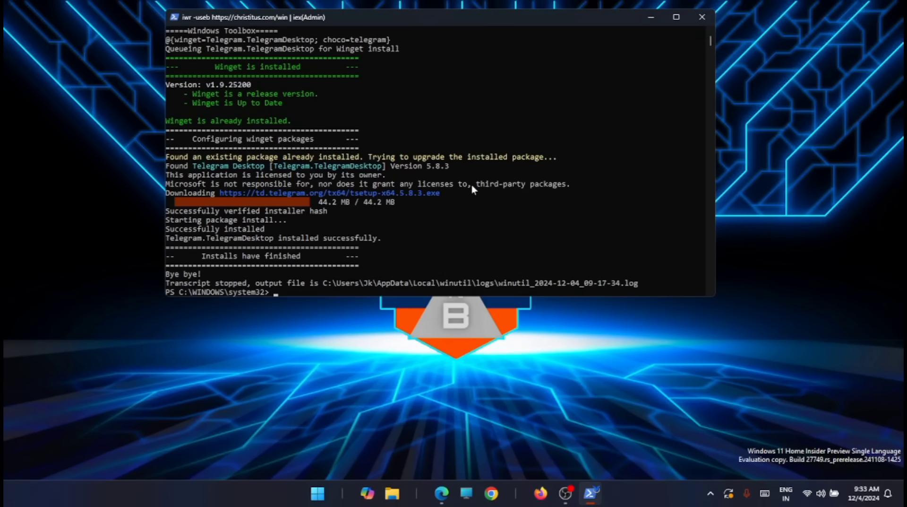
pyautogui.write('exit')
pyautogui.press('Return')
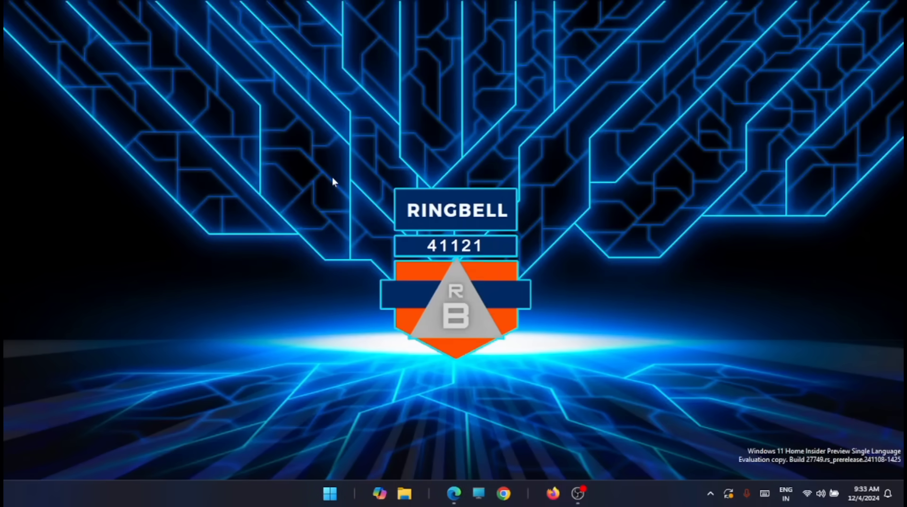